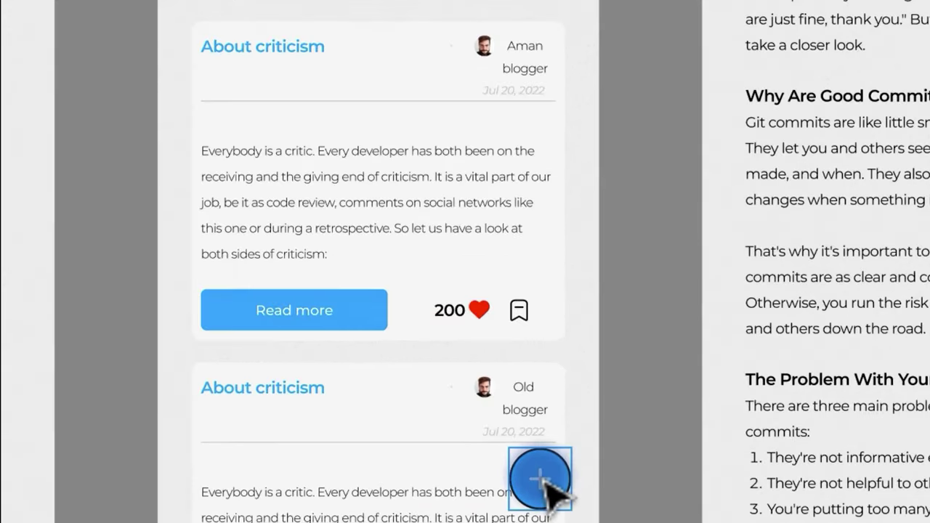
- Examine the add-article screen with its Blog Title and Blog Description fields
scroll(545, 490, down, 1)
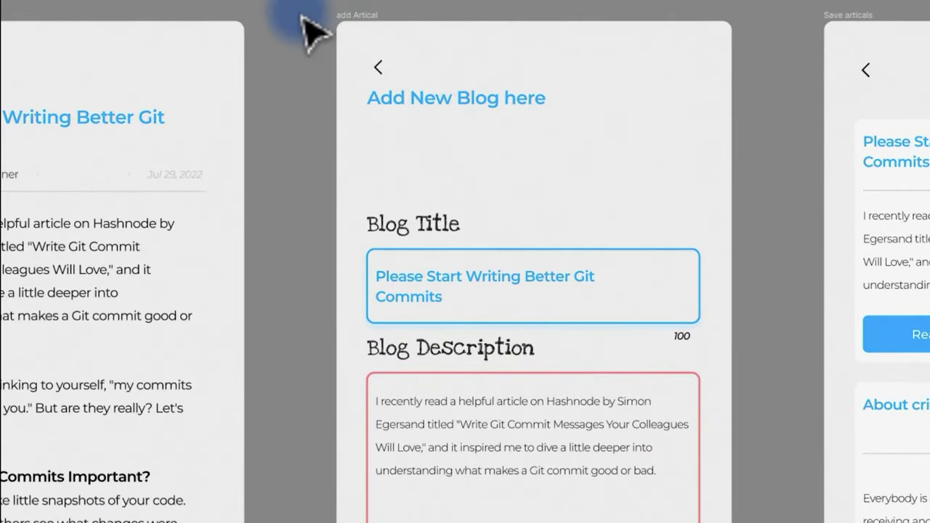
click(476, 398)
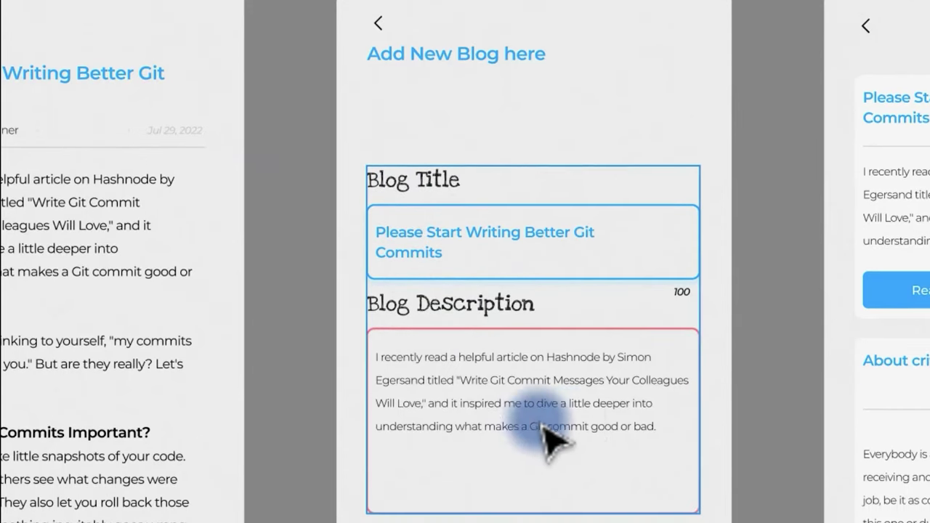
click(557, 383)
click(538, 422)
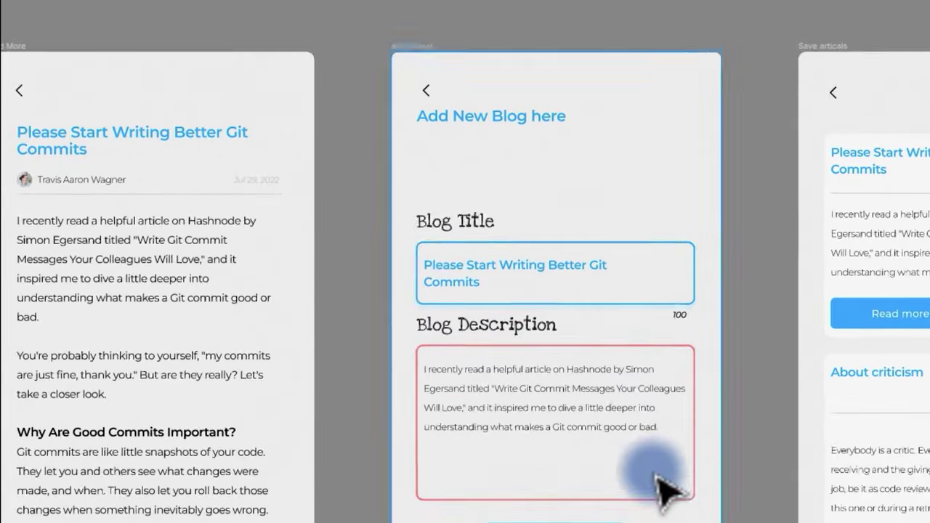
scroll(571, 294, up, 5)
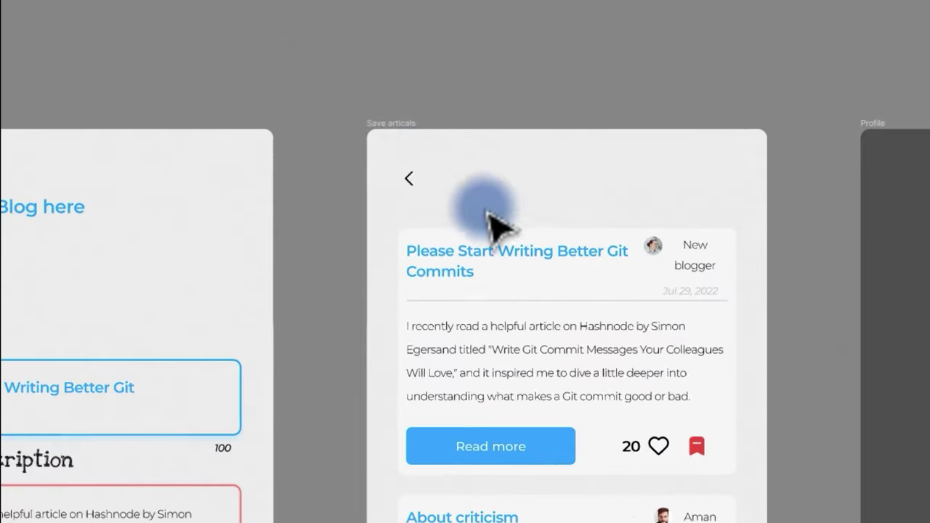
- Examine the saved-articles screen and its blog cards with like and bookmark icons
scroll(422, 247, down, 1)
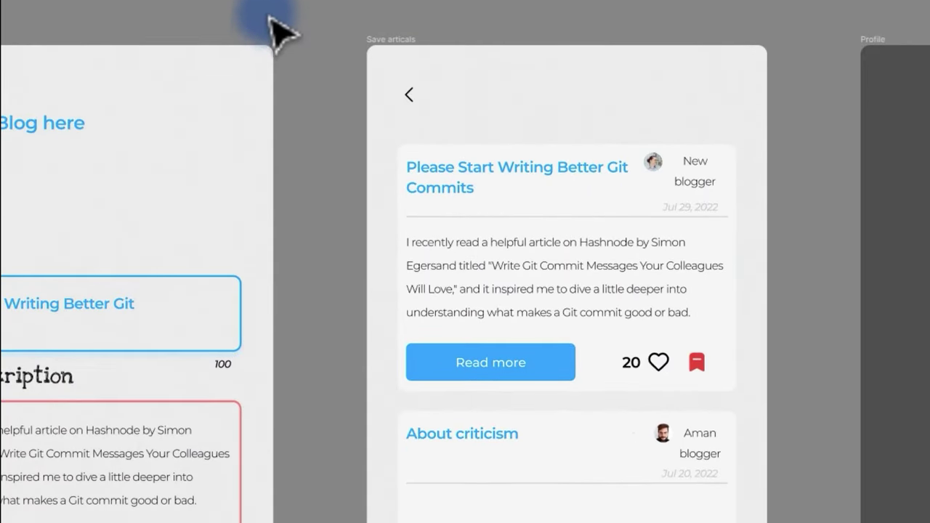
drag(287, 25, 778, 477)
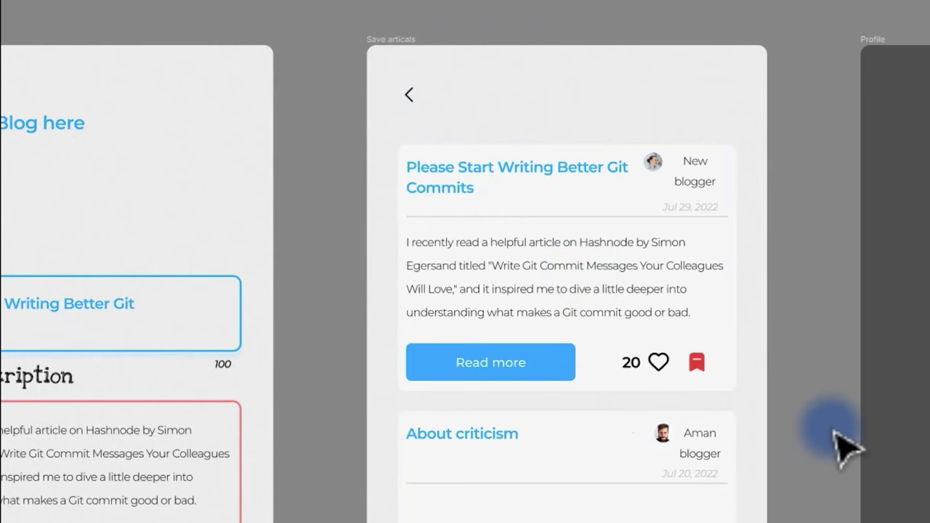
scroll(821, 450, down, 3)
scroll(818, 456, down, 3)
scroll(805, 440, up, 5)
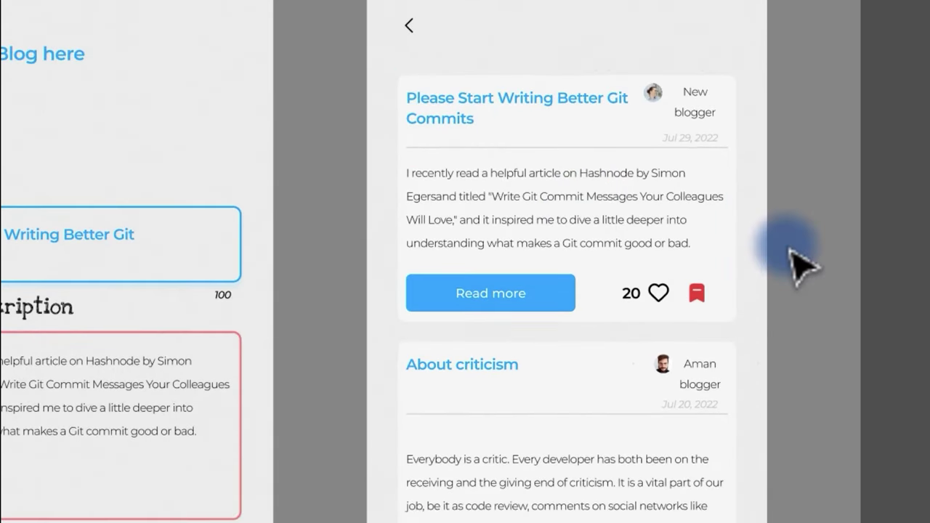
scroll(799, 295, down, 5)
- Examine the Profile screen with its picture, name and the Add new article, Your articles and Log out options
scroll(748, 309, right, 6)
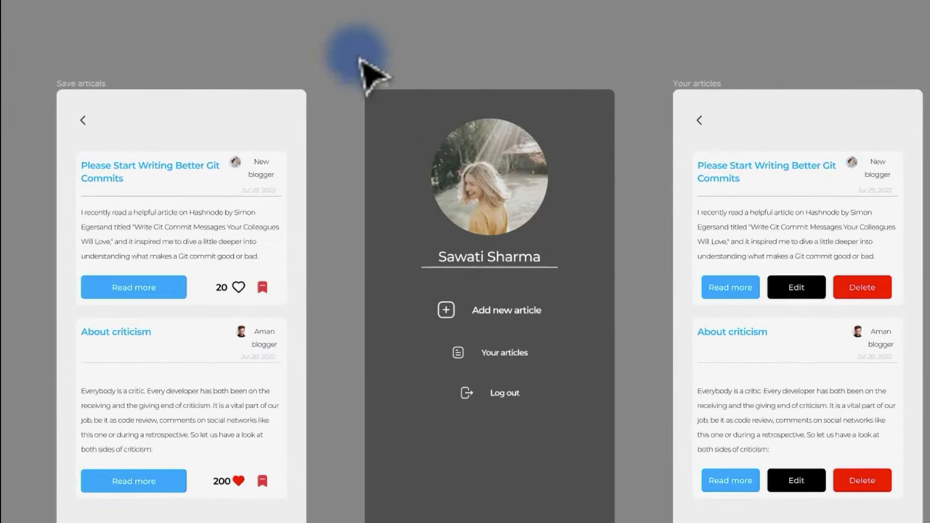
scroll(504, 436, down, 2)
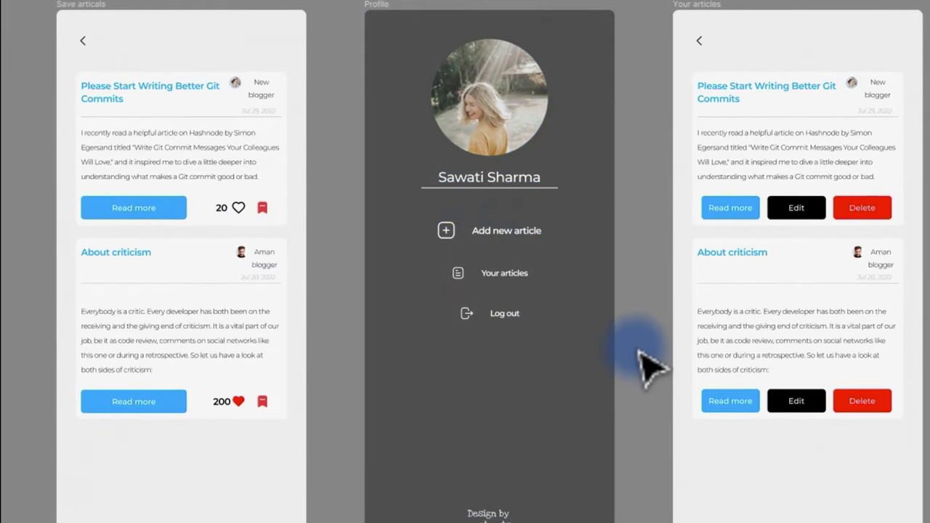
scroll(494, 201, up, 3)
scroll(578, 94, up, 1)
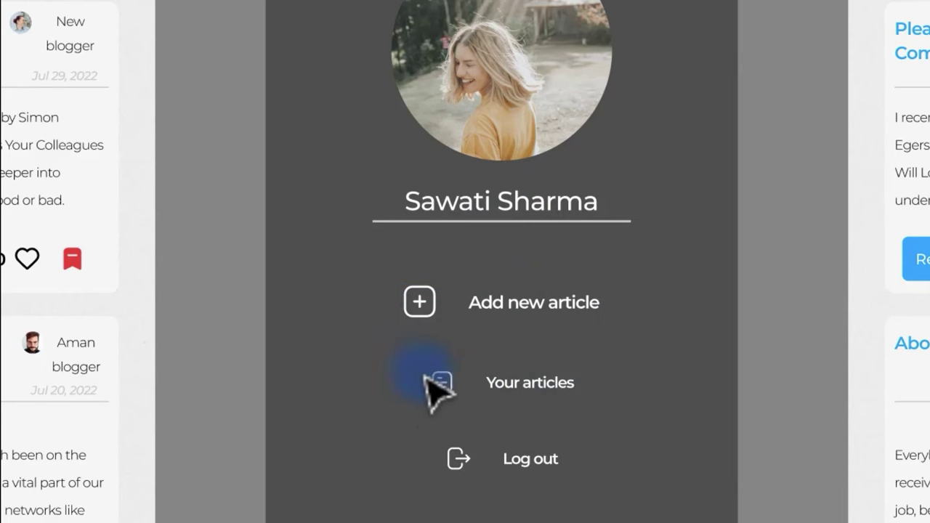
scroll(497, 470, down, 1)
scroll(499, 455, down, 5)
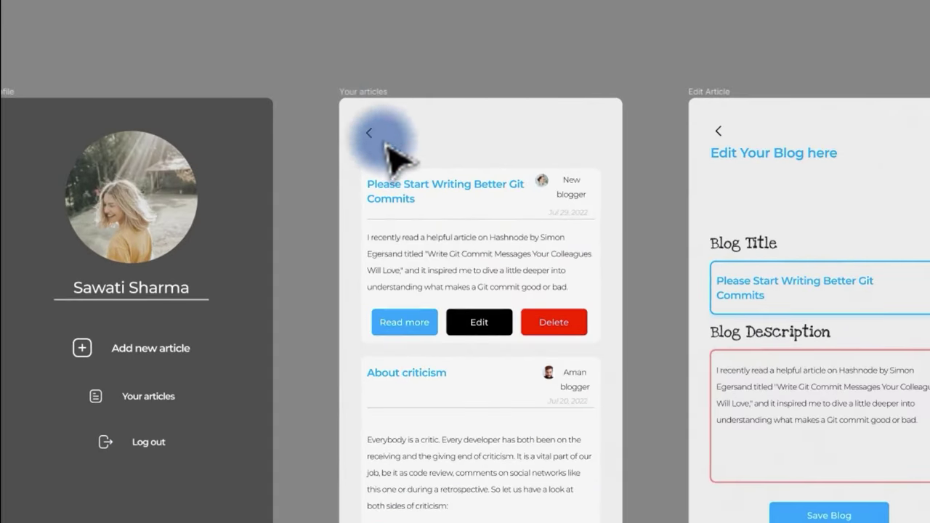
- Examine the Your articles and Edit Article screens, and the whole row of app screens
drag(290, 47, 679, 429)
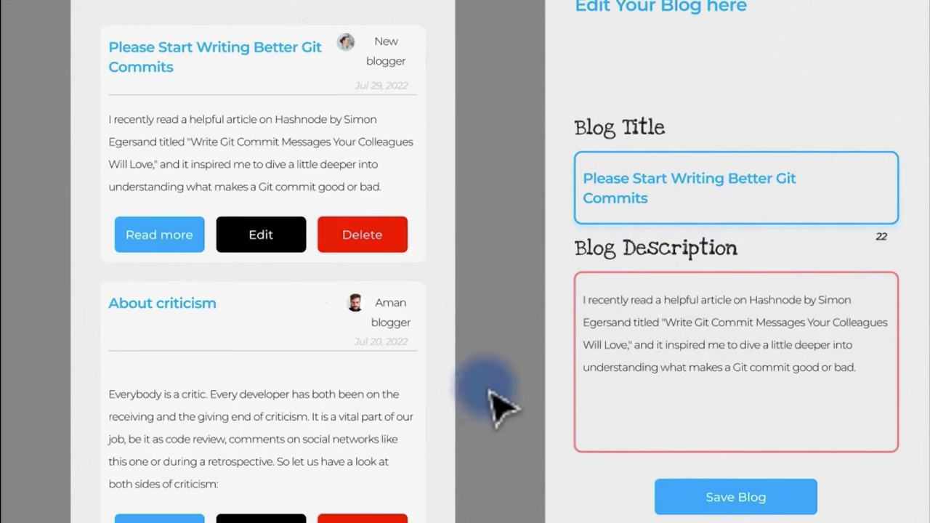
scroll(501, 374, down, 6)
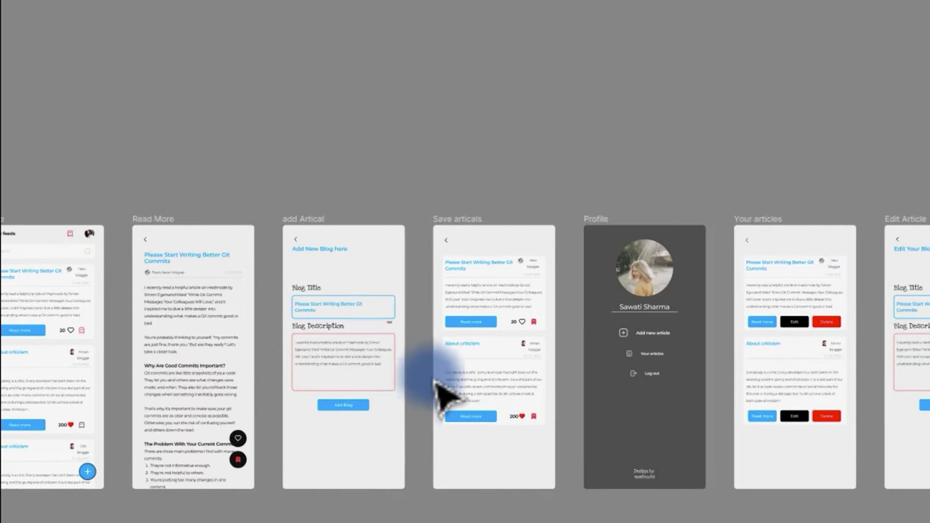
scroll(495, 494, left, 8)
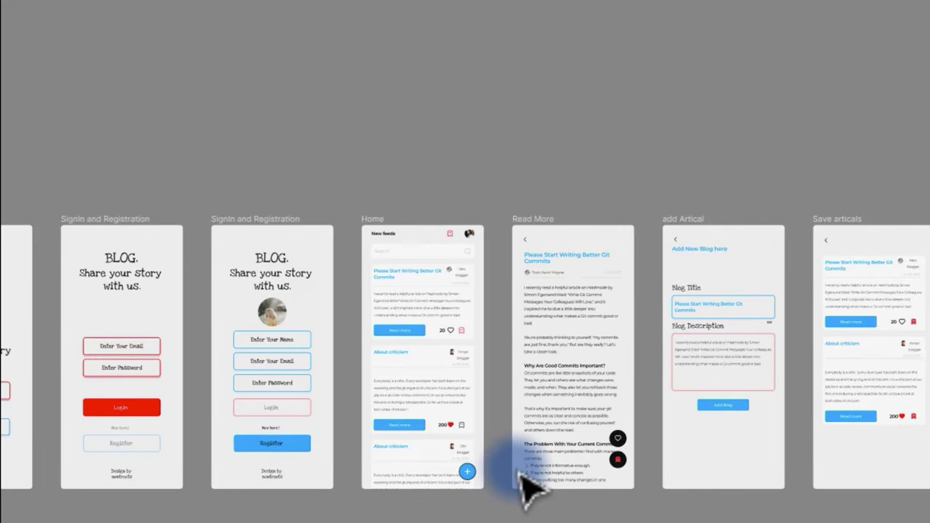
scroll(426, 467, left, 5)
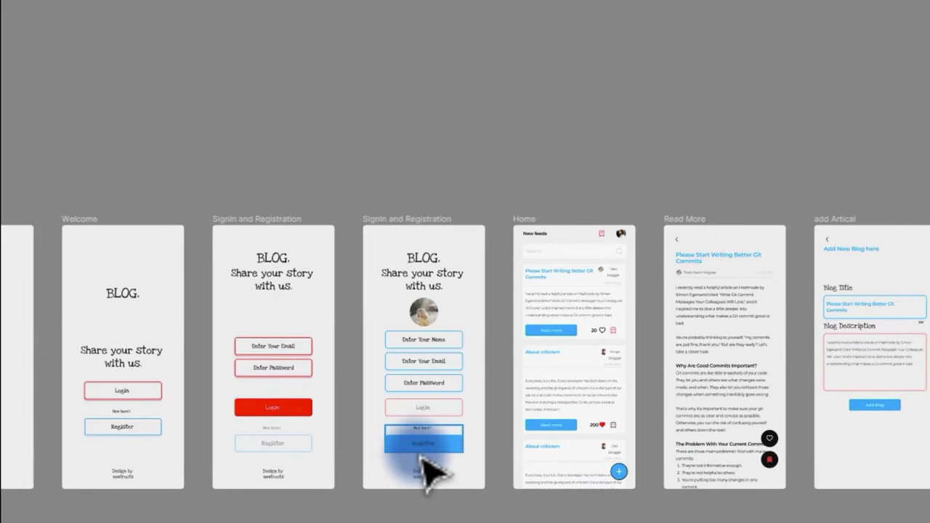
- Examine the colour swatches and the two font samples in the assets frame
scroll(436, 450, down, 5)
scroll(436, 450, left, 3)
drag(125, 262, 460, 502)
scroll(247, 436, up, 5)
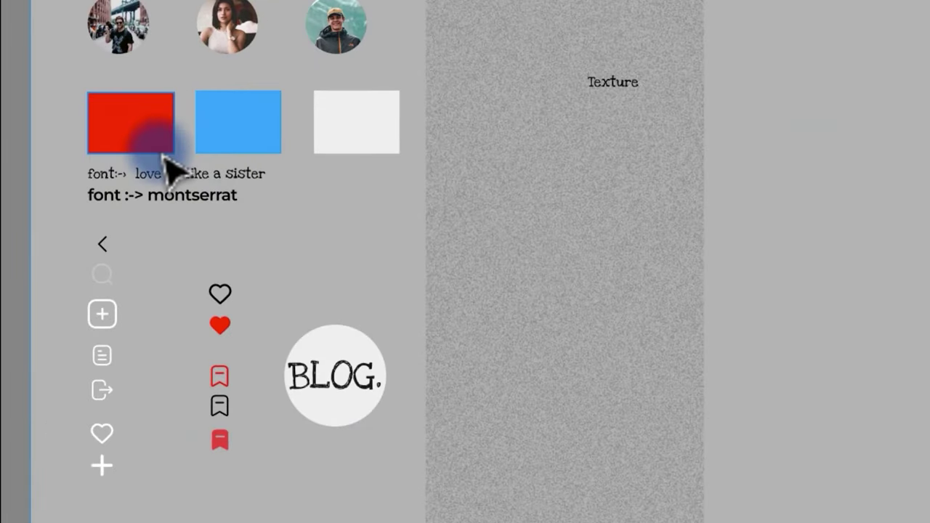
scroll(210, 262, up, 3)
scroll(290, 269, down, 2)
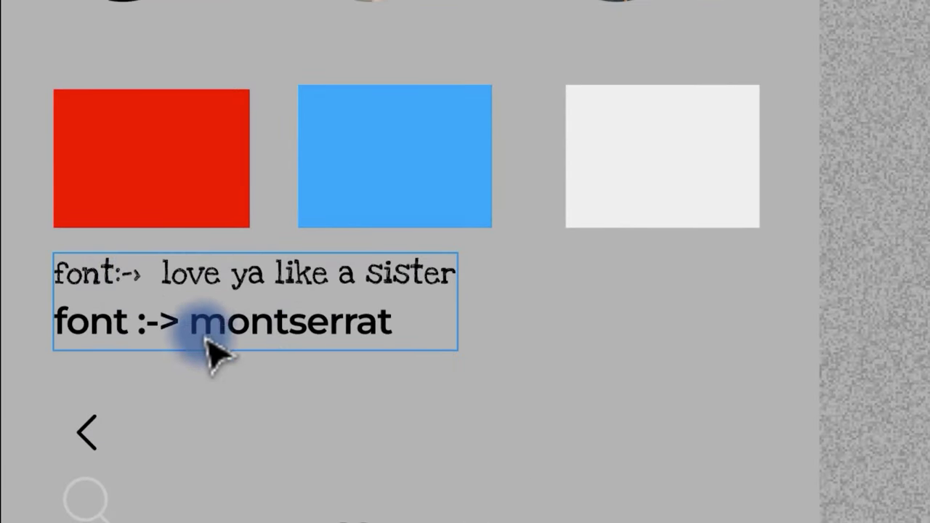
click(581, 202)
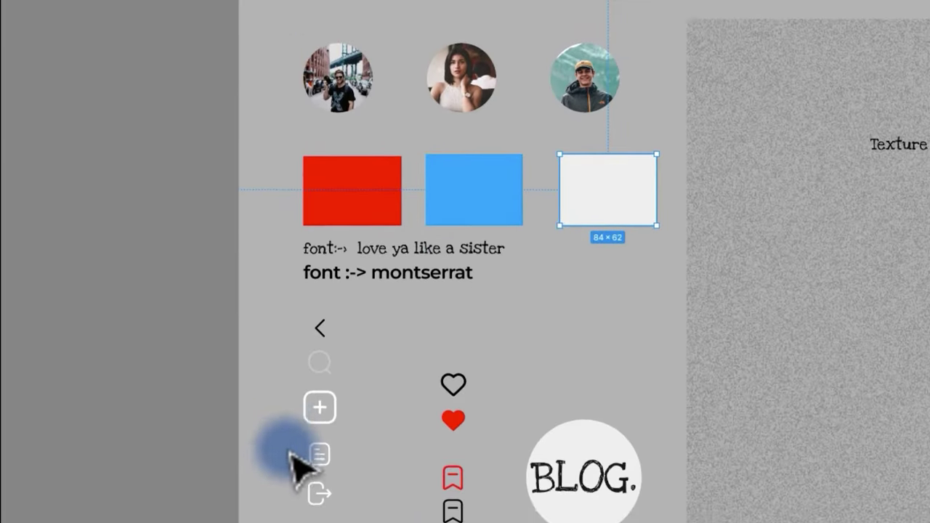
- Examine the icon sets, the BLOG. logo and the texture in the assets frame
click(297, 283)
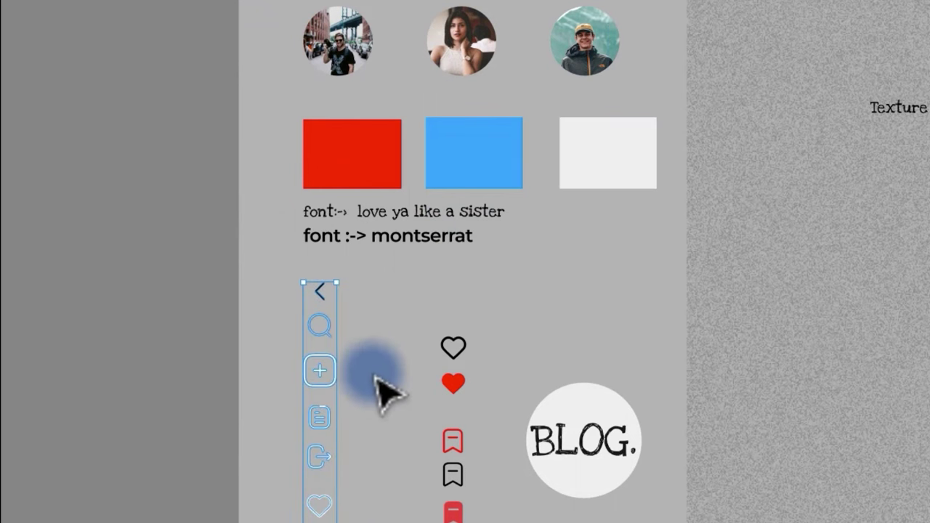
drag(388, 297, 482, 497)
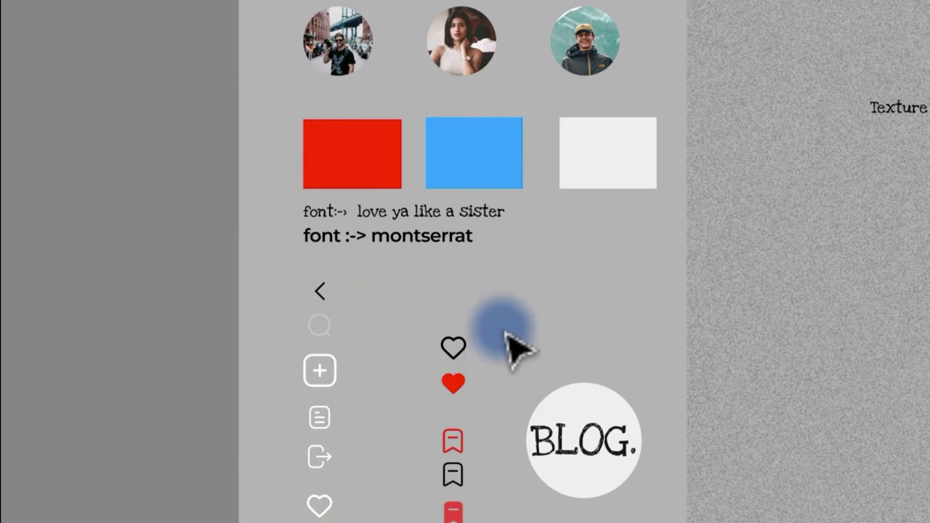
drag(505, 332, 658, 517)
click(668, 407)
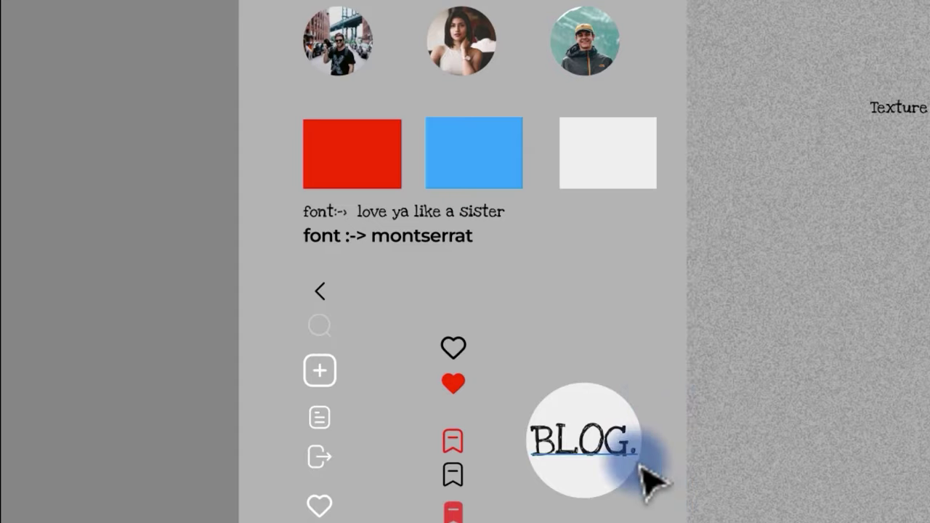
scroll(644, 482, down, 5)
scroll(639, 481, up, 5)
scroll(615, 303, up, 1)
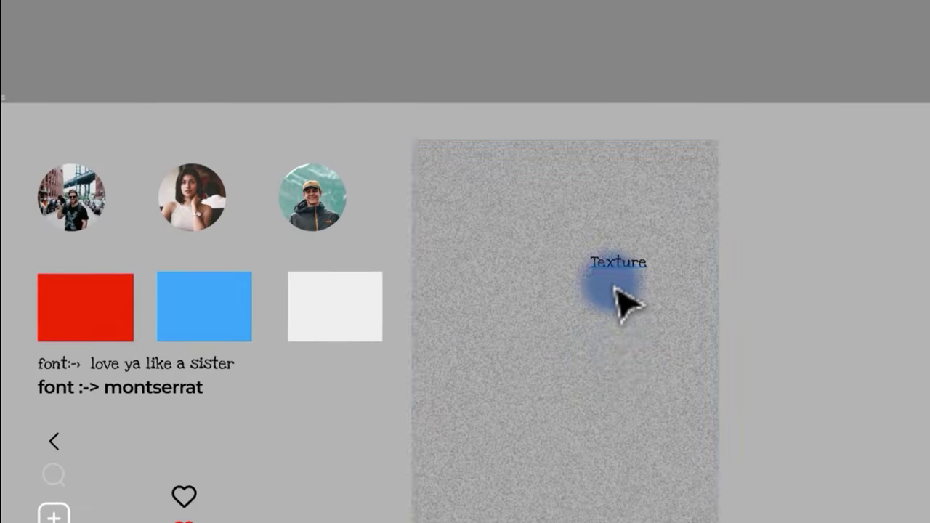
- Examine the Splash Screen and the Welcome screen's Login and Register buttons
scroll(407, 311, up, 3)
scroll(596, 334, up, 5)
scroll(698, 407, up, 2)
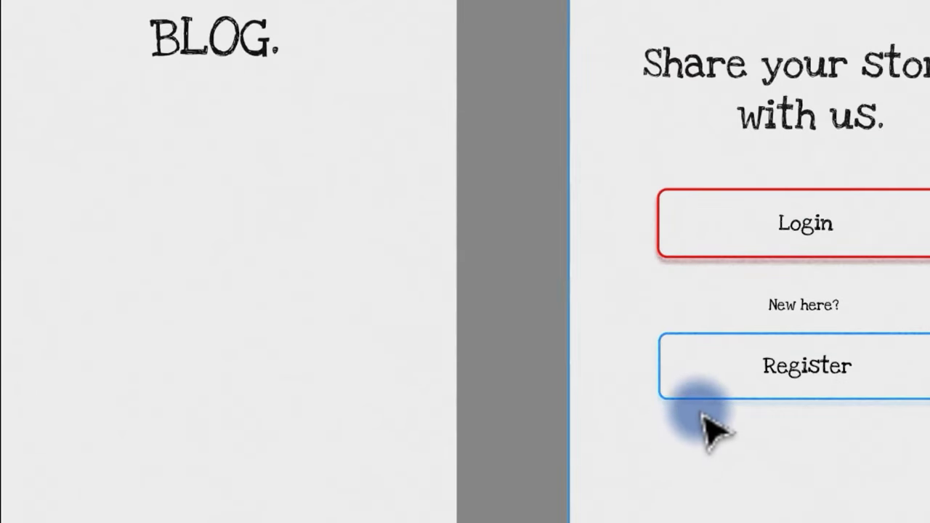
scroll(785, 501, up, 5)
scroll(679, 512, down, 5)
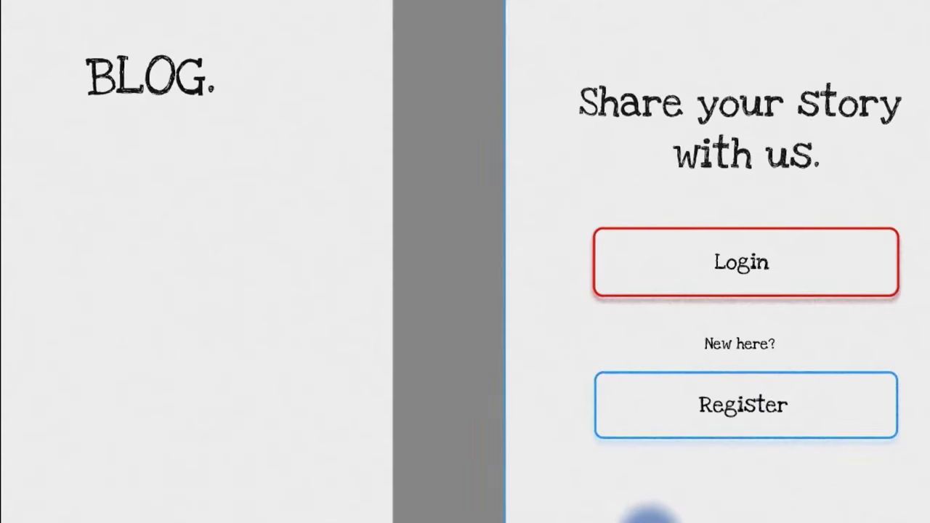
scroll(650, 519, down, 3)
scroll(660, 509, down, 2)
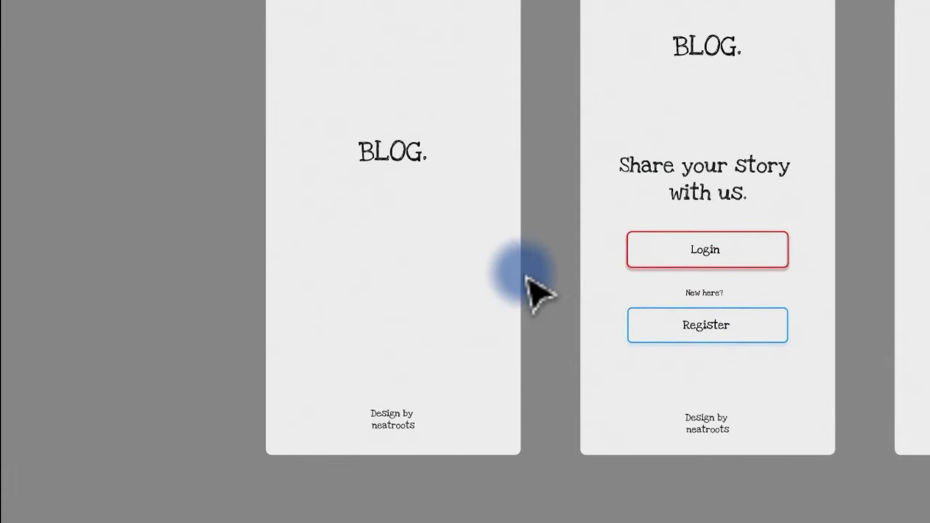
- Examine the Welcome screen's BLOG. title and tagline, and the sign-in and registration screens beside it
scroll(726, 254, right, 5)
scroll(696, 256, up, 2)
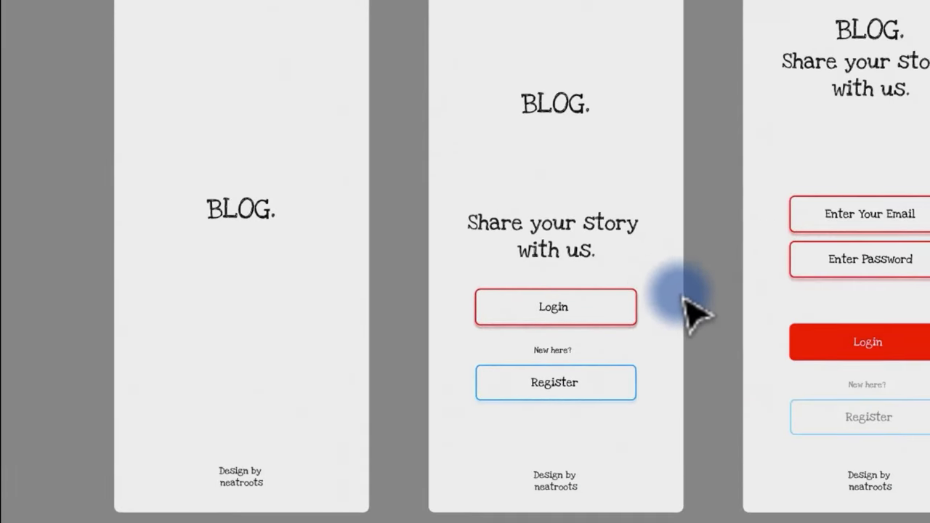
scroll(731, 180, up, 10)
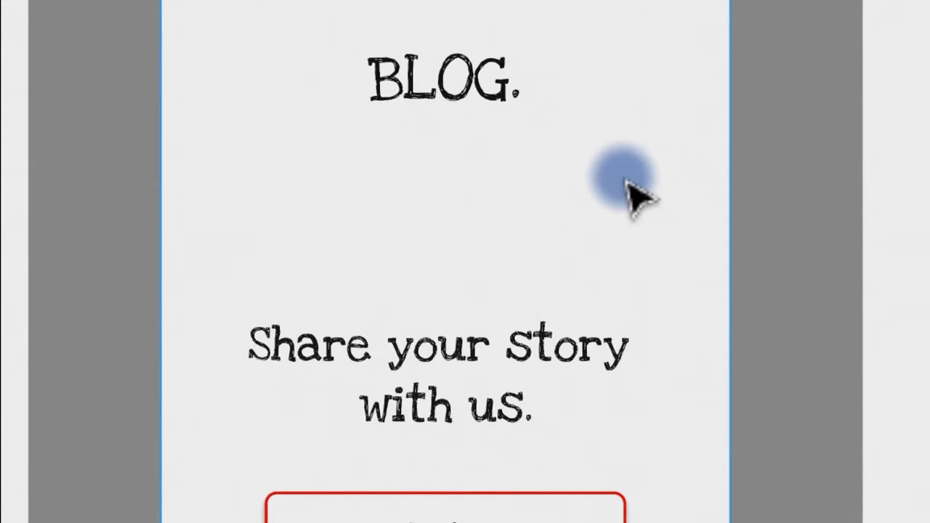
scroll(518, 312, down, 10)
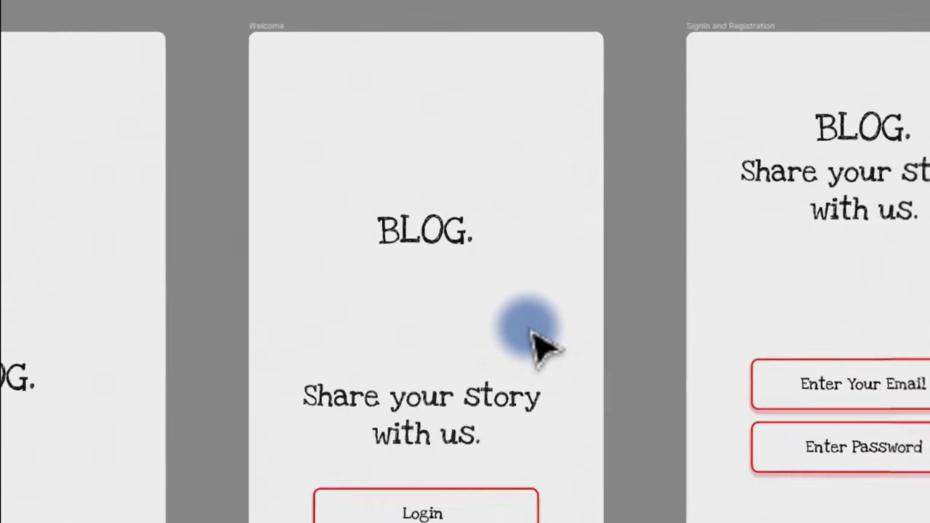
scroll(544, 343, down, 5)
scroll(508, 399, up, 1)
scroll(479, 429, up, 1)
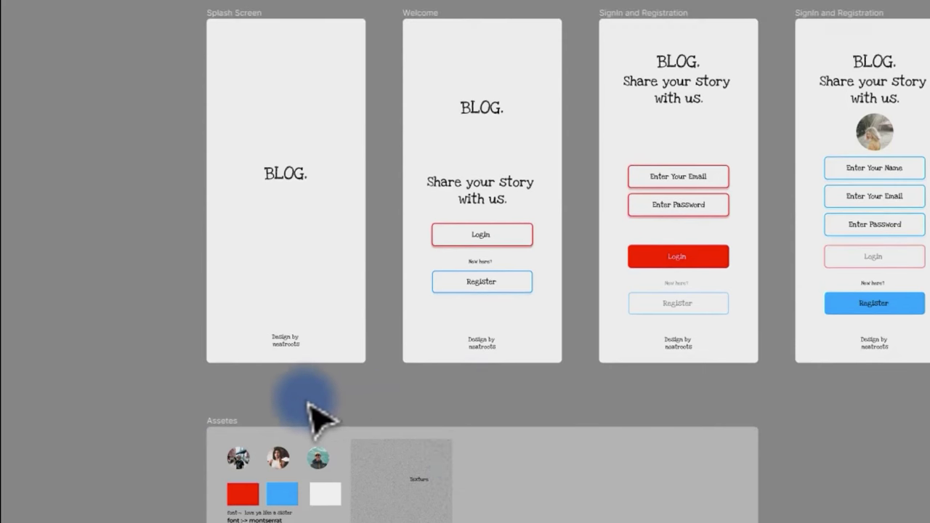
- Look over the app's first frames from Splash Screen to Home, including the upper elements of the registration screen
scroll(225, 381, up, 2)
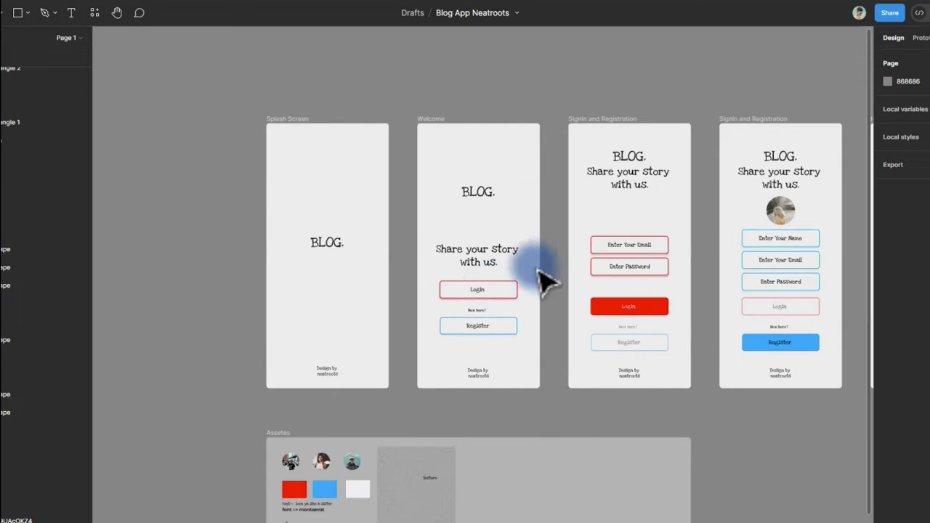
drag(242, 110, 768, 431)
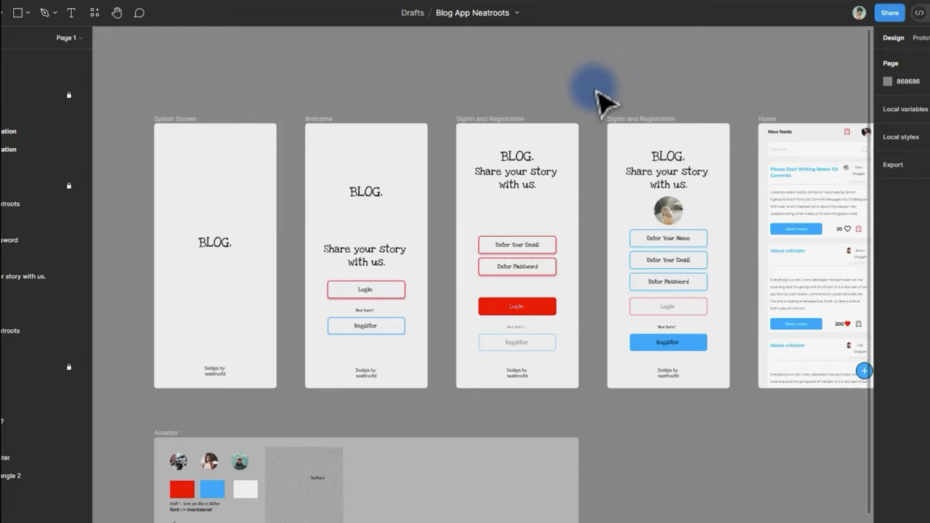
drag(596, 97, 737, 290)
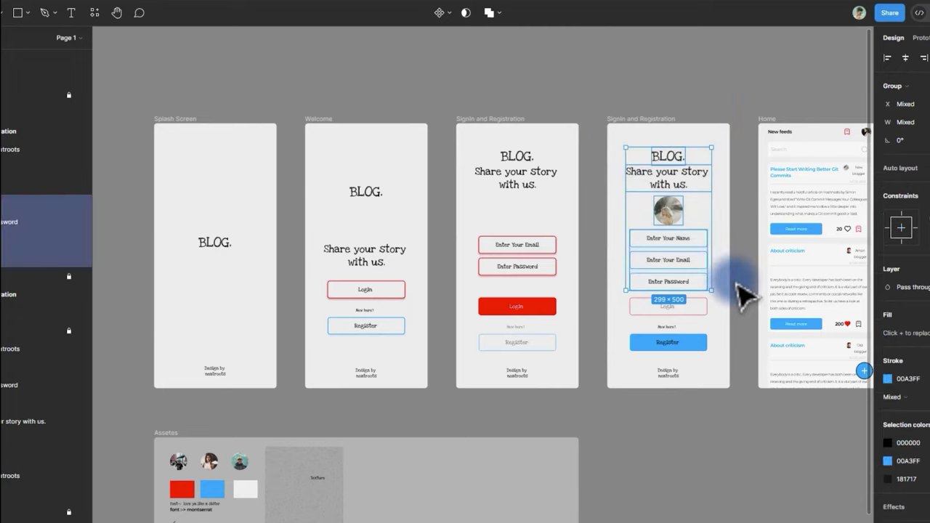
click(691, 221)
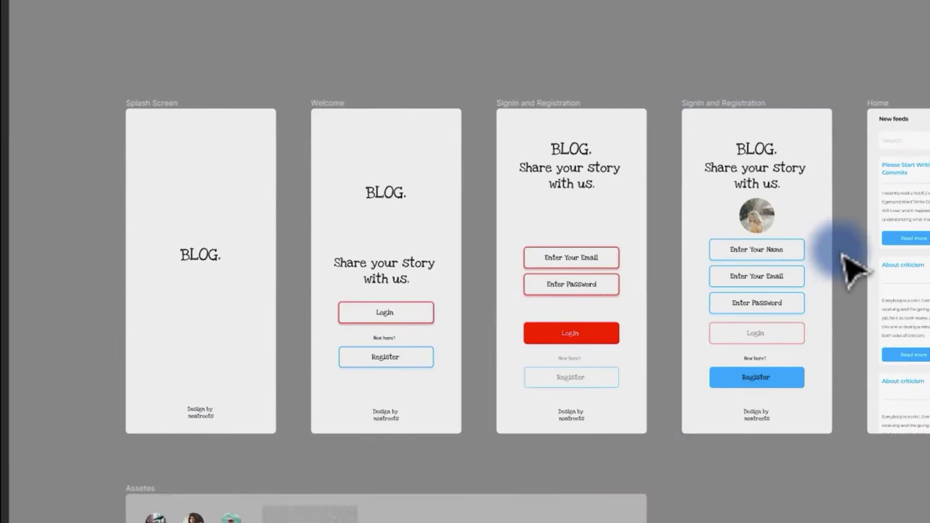
scroll(857, 254, right, 5)
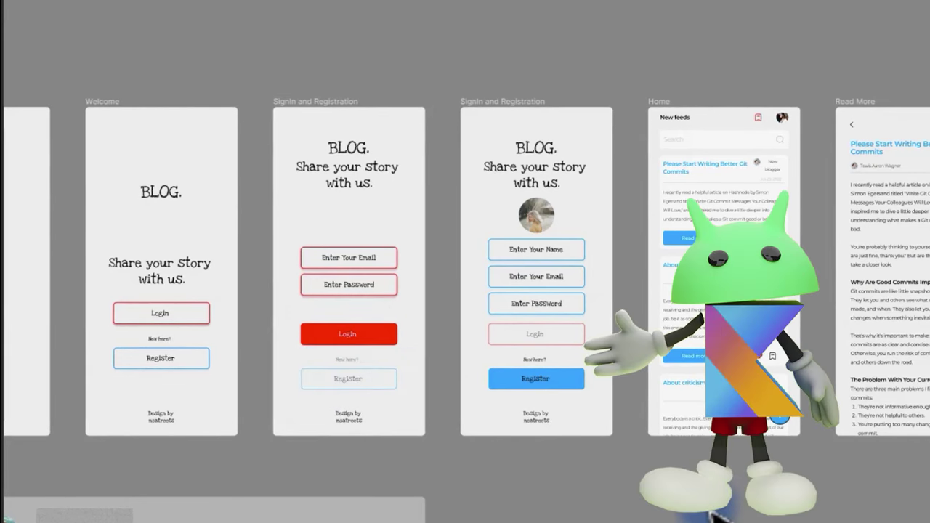
scroll(715, 407, down, 2)
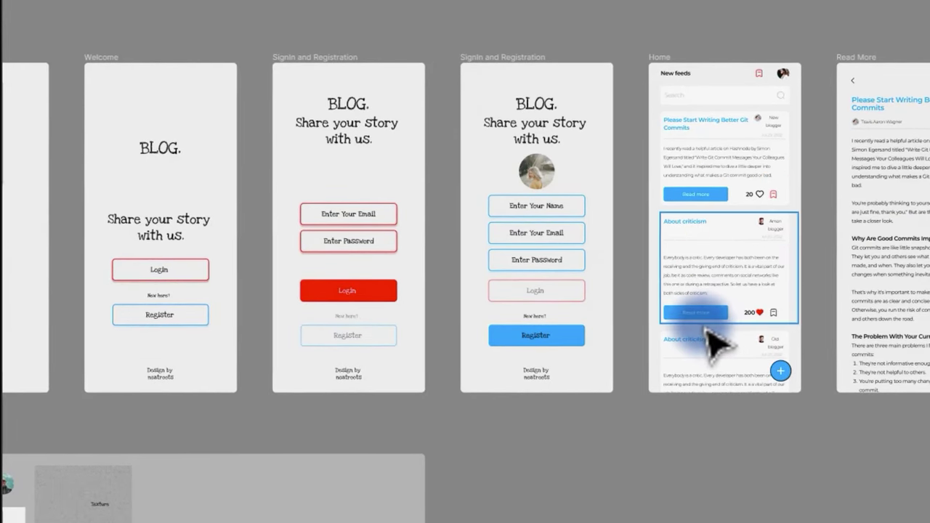
- Examine the email, password and name fields and the Login and Register buttons on both SignIn and Registration screens
scroll(650, 322, up, 5)
scroll(608, 254, up, 2)
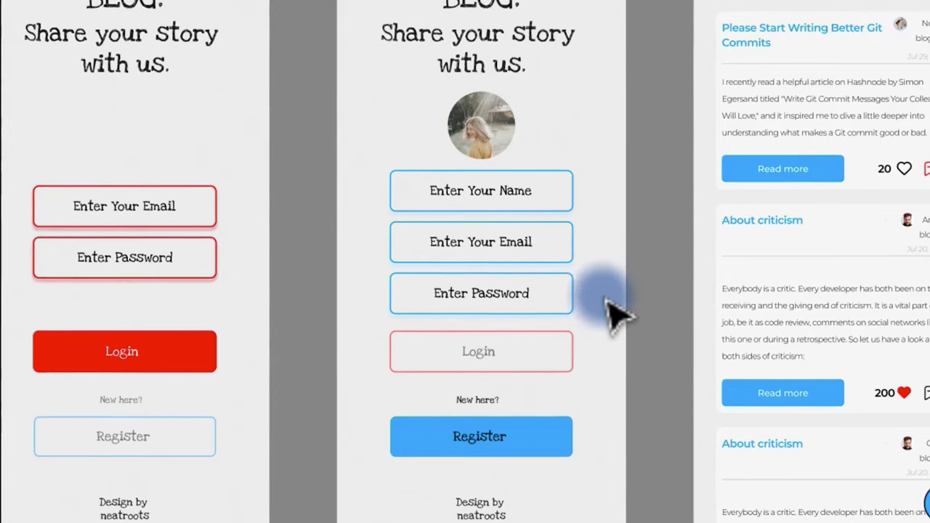
scroll(611, 314, up, 2)
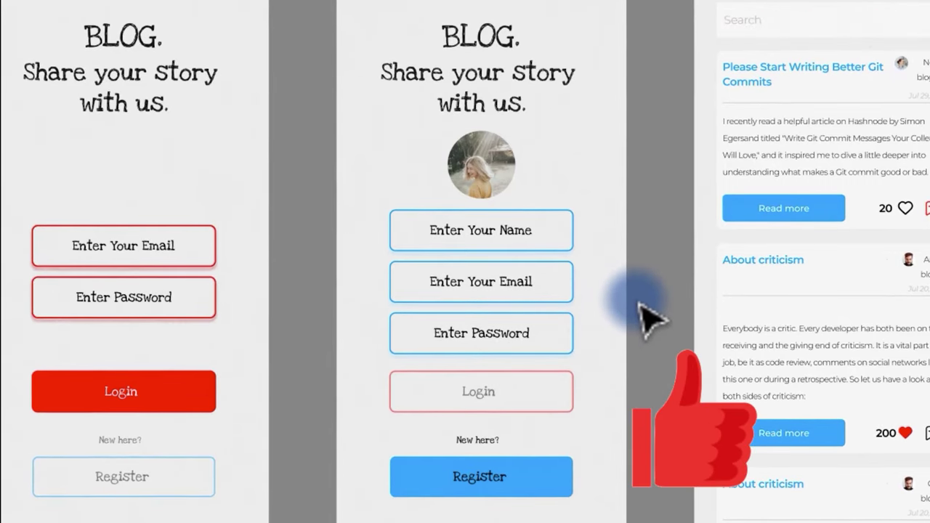
scroll(646, 322, down, 2)
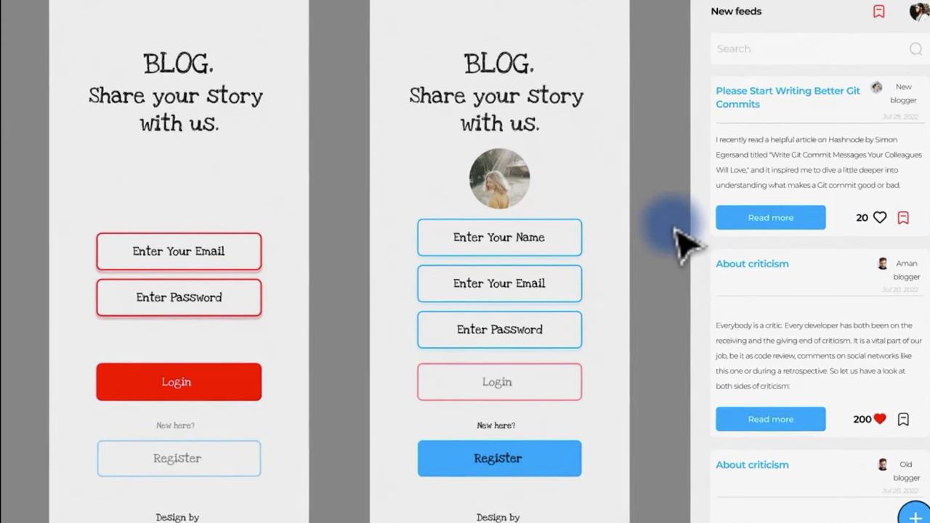
scroll(683, 240, down, 2)
scroll(663, 256, right, 1)
scroll(675, 249, left, 3)
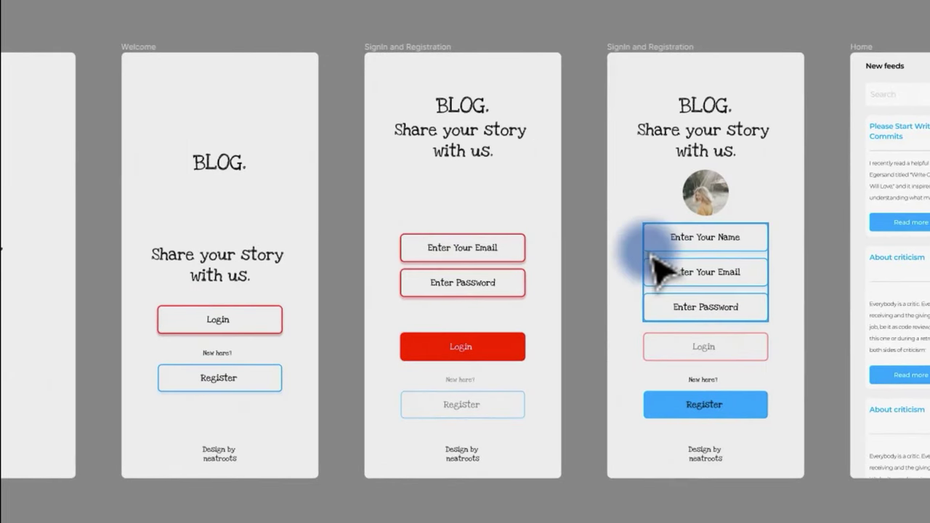
- Select the first profile picture, the man with the camera, in the assets frame and show its export preview
scroll(659, 269, down, 5)
scroll(508, 313, left, 4)
scroll(218, 291, up, 5)
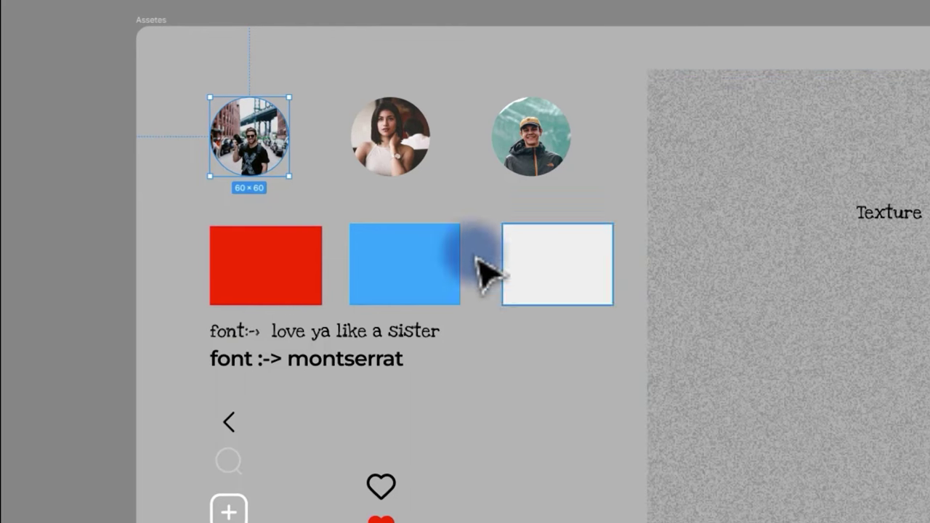
click(46, 104)
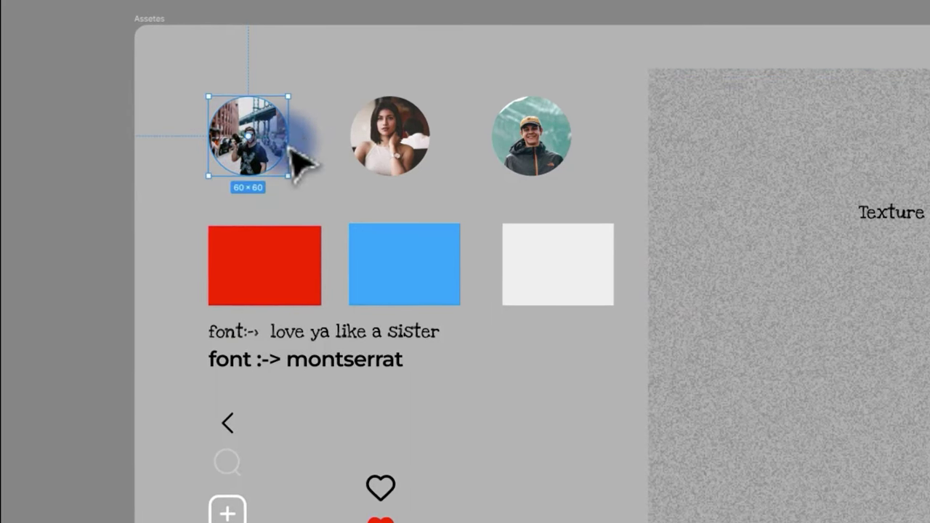
scroll(282, 138, up, 5)
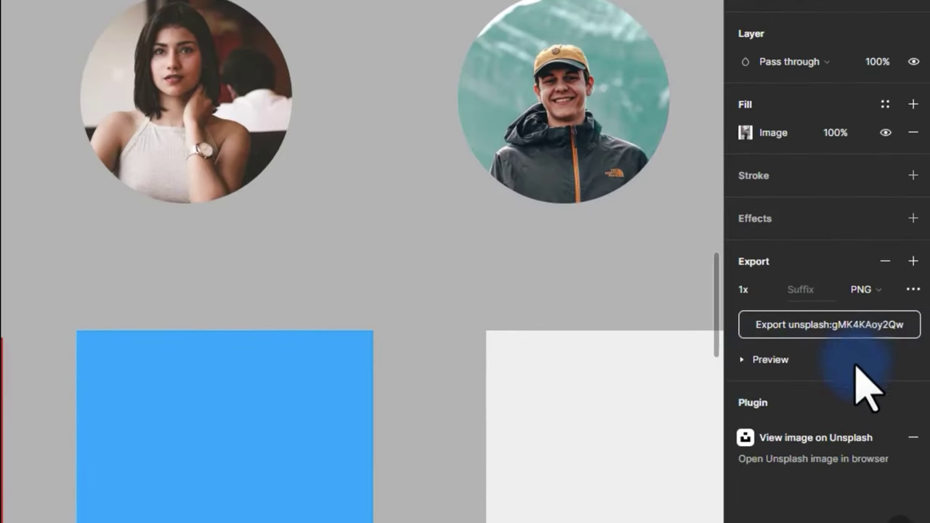
click(741, 360)
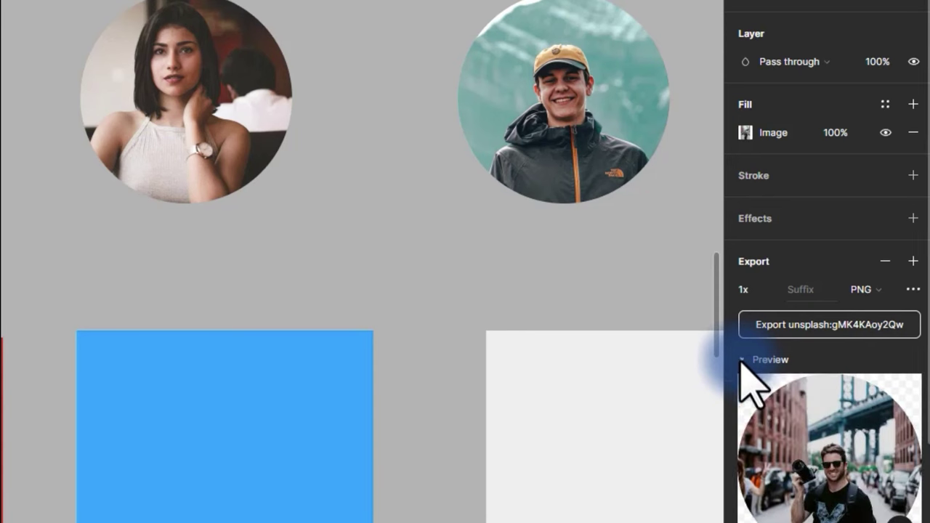
- Export the selected profile picture at 1x in PNG format
scroll(799, 436, down, 2)
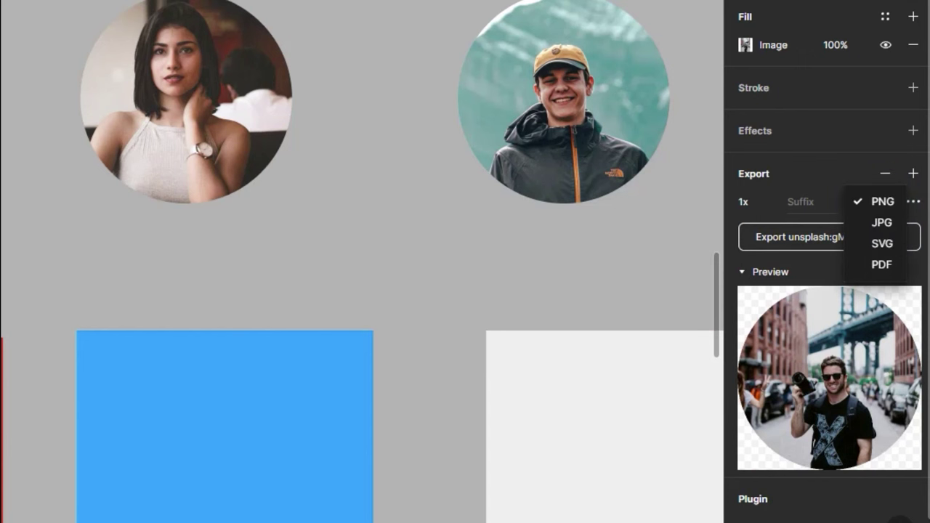
click(875, 202)
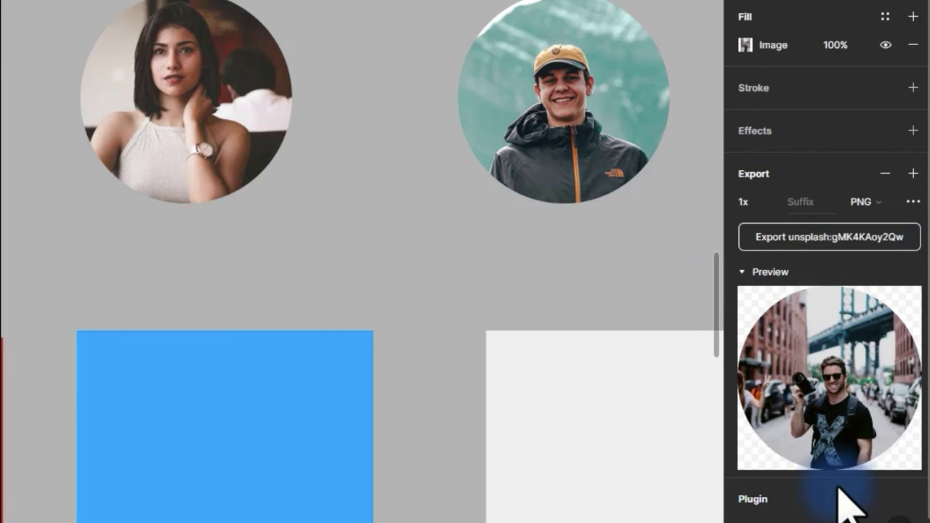
scroll(826, 388, down, 2)
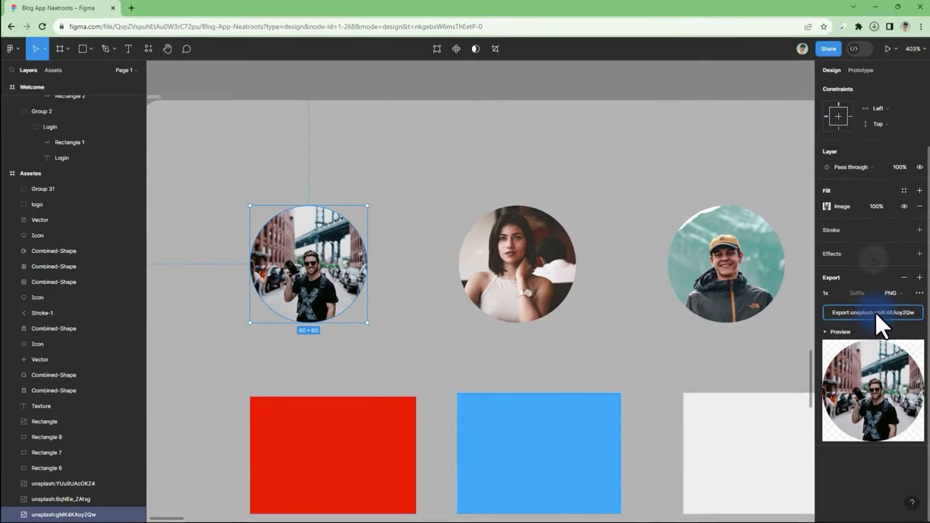
click(837, 186)
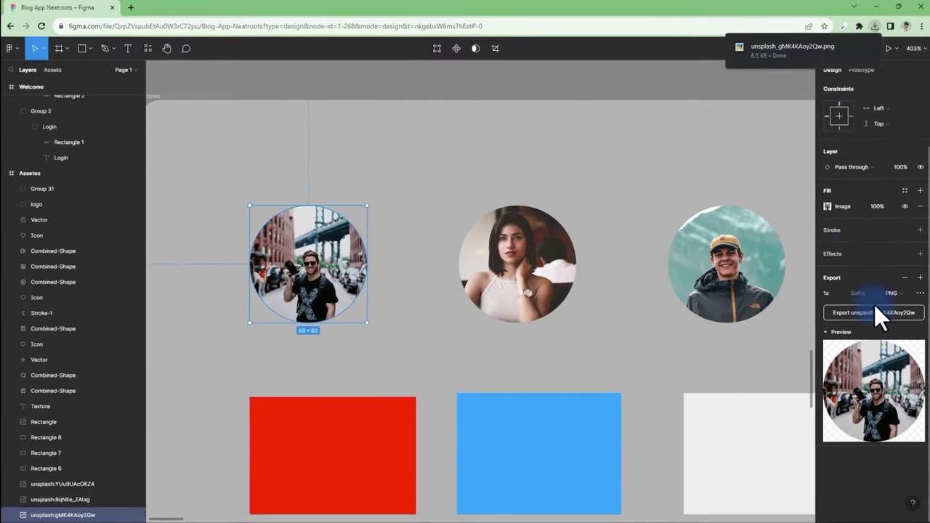
- Export the second and third profile pictures, the woman and the man in the cap, as PNG files
click(494, 265)
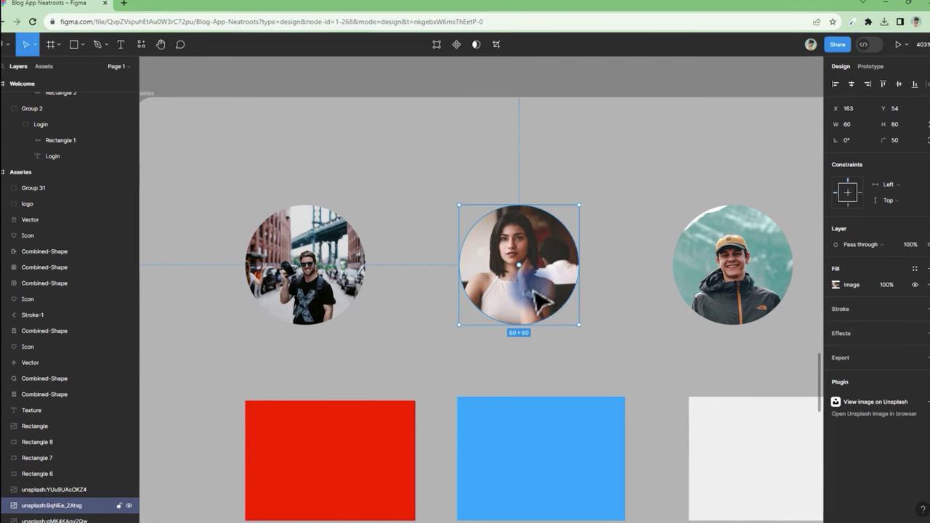
click(858, 358)
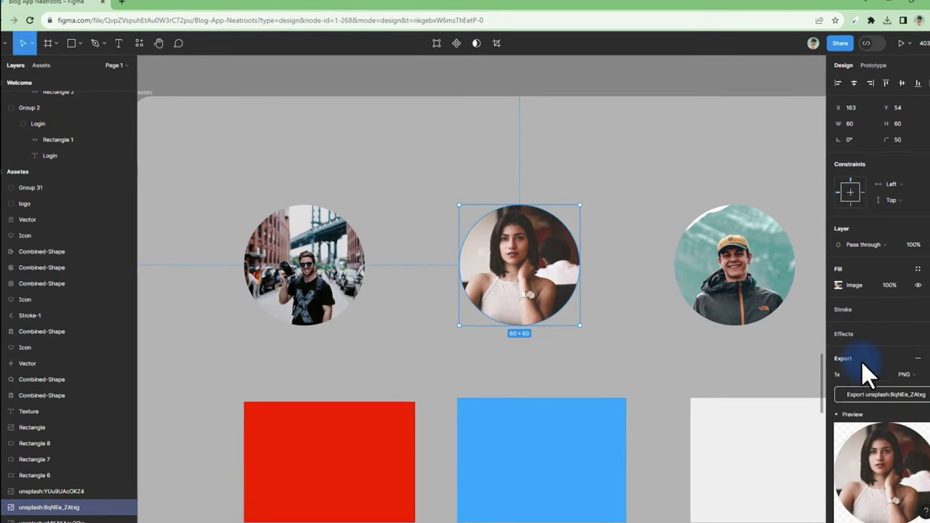
scroll(901, 393, down, 2)
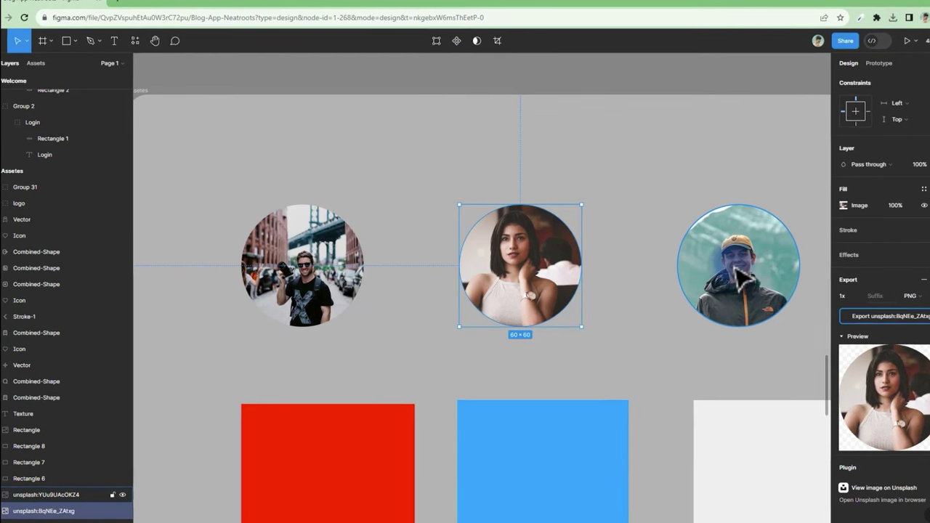
click(743, 278)
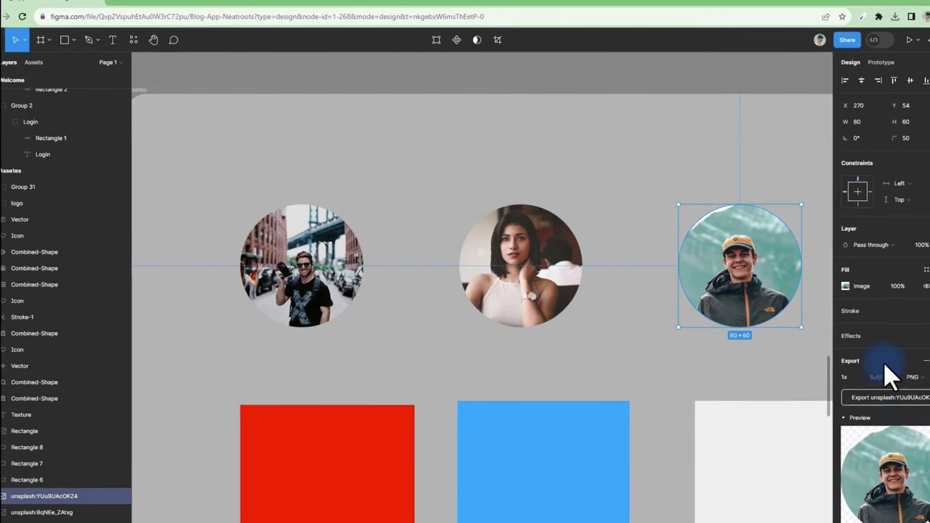
click(894, 401)
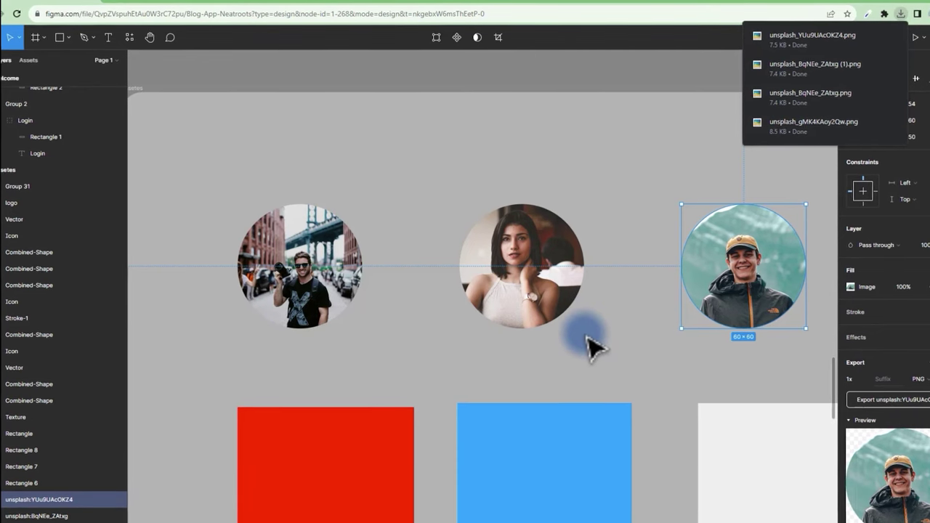
- Look over the color swatches, the font names and the icons in the assets frame
scroll(611, 338, down, 5)
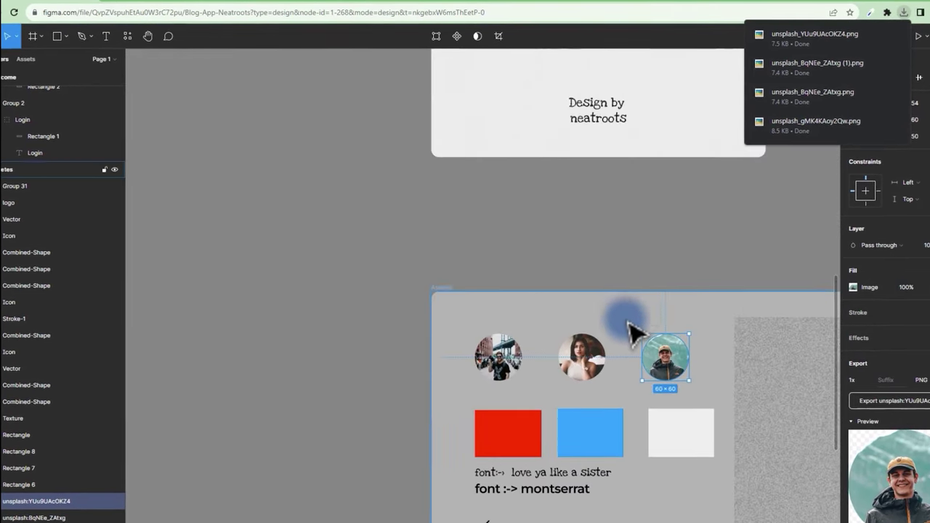
scroll(634, 348, down, 3)
scroll(517, 283, up, 3)
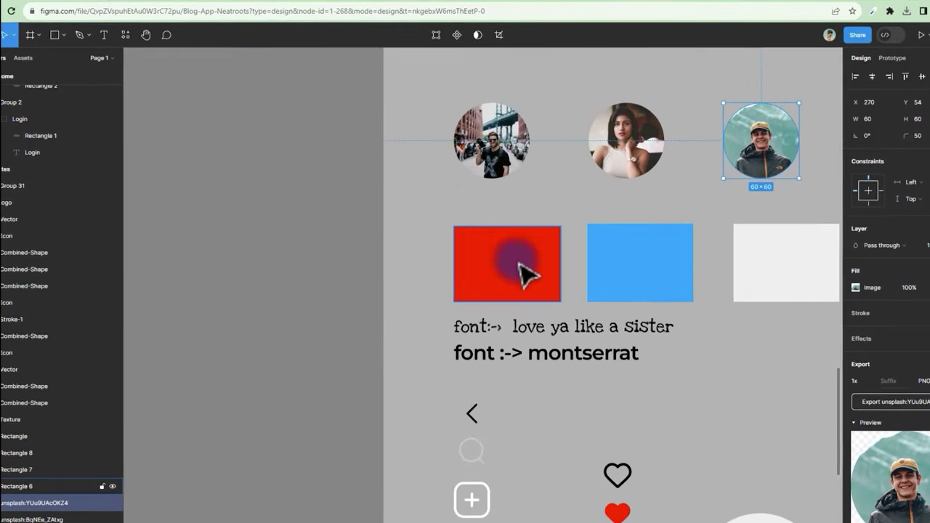
scroll(640, 331, down, 2)
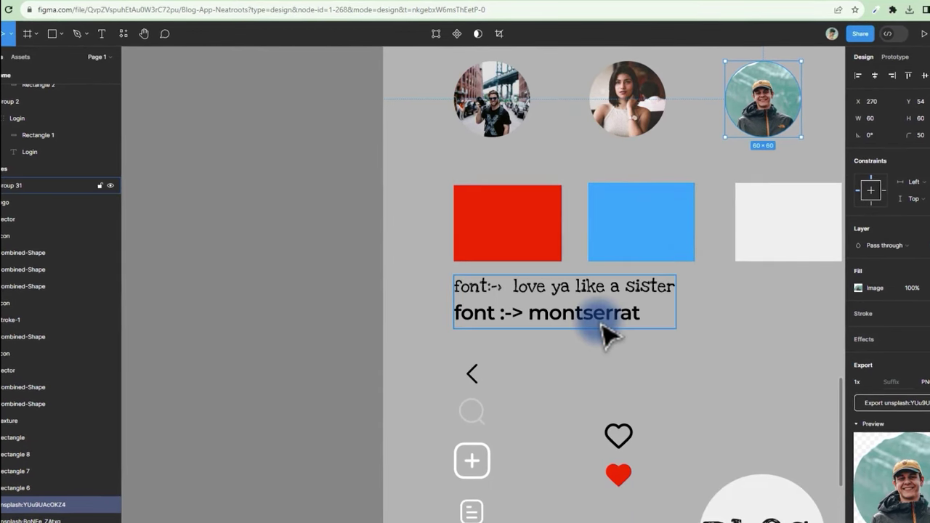
scroll(592, 331, down, 4)
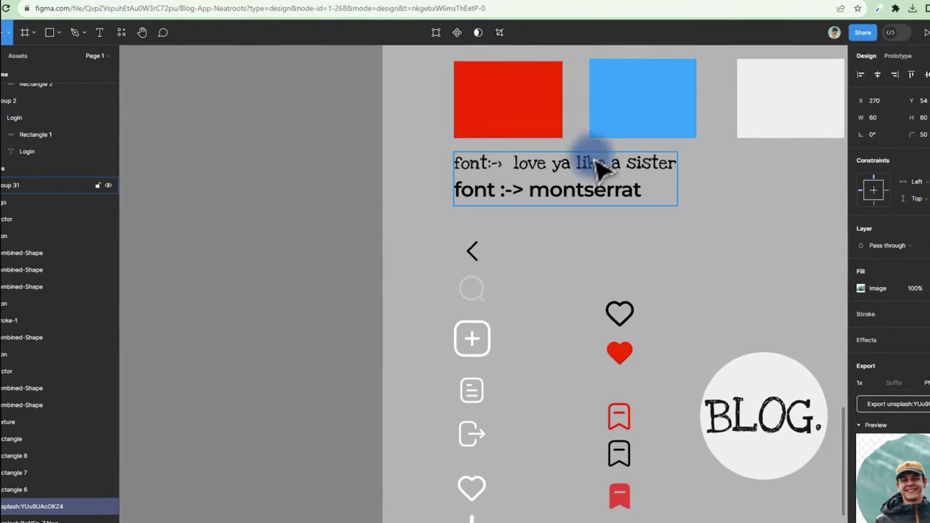
scroll(550, 295, down, 5)
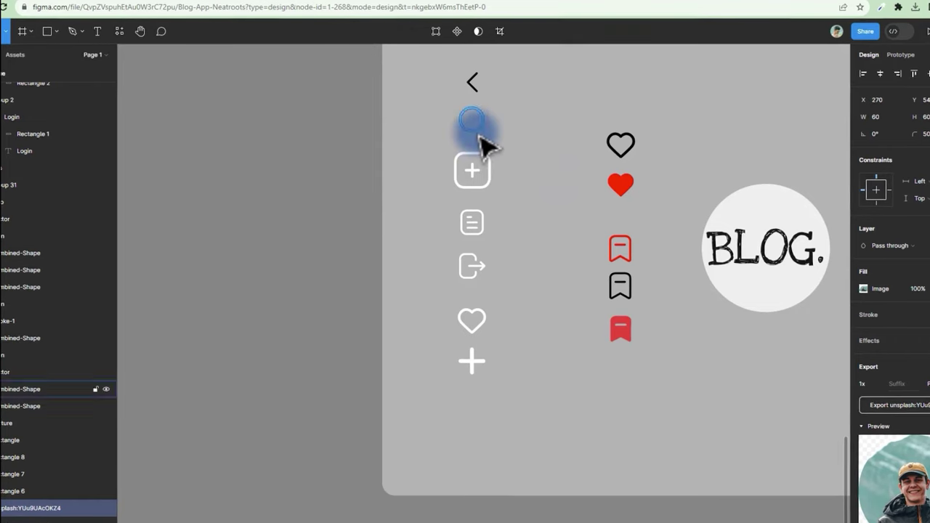
- Export the back arrow and the search icon from the icon set as SVG files
scroll(480, 167, up, 3)
scroll(490, 208, up, 3)
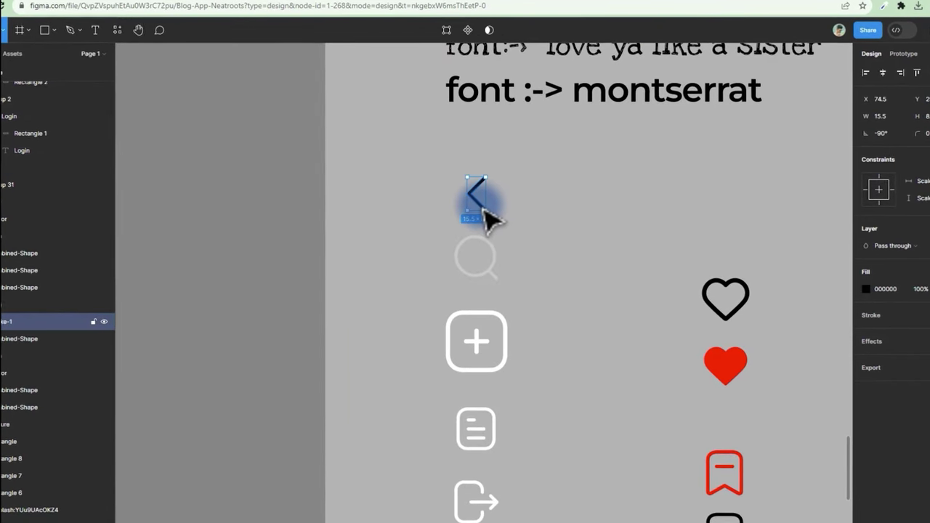
click(480, 203)
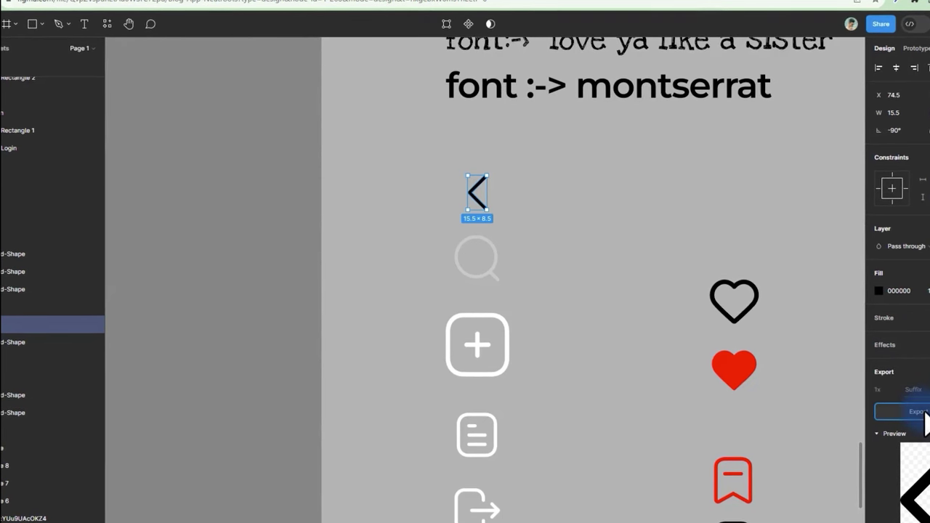
click(485, 269)
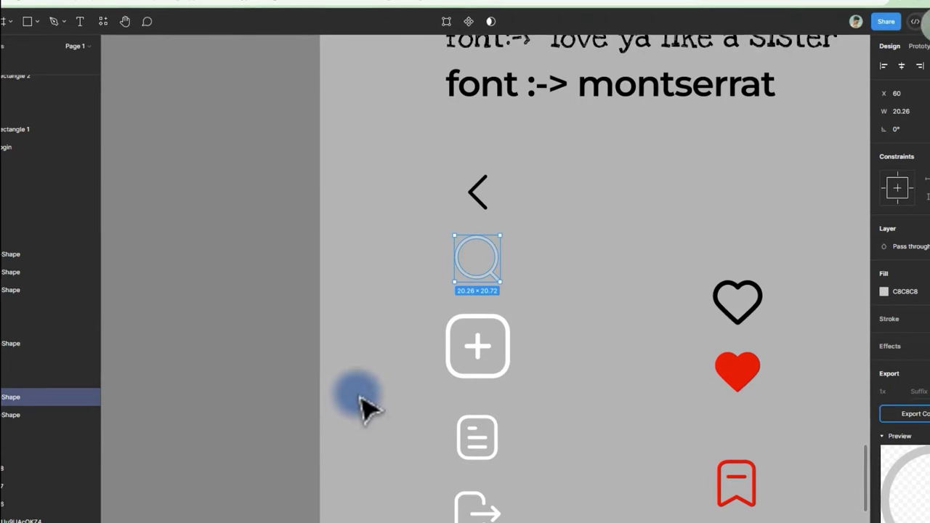
- Export the heart icons, the bookmark icons and the BLOG. logo as SVG files
scroll(367, 407, down, 5)
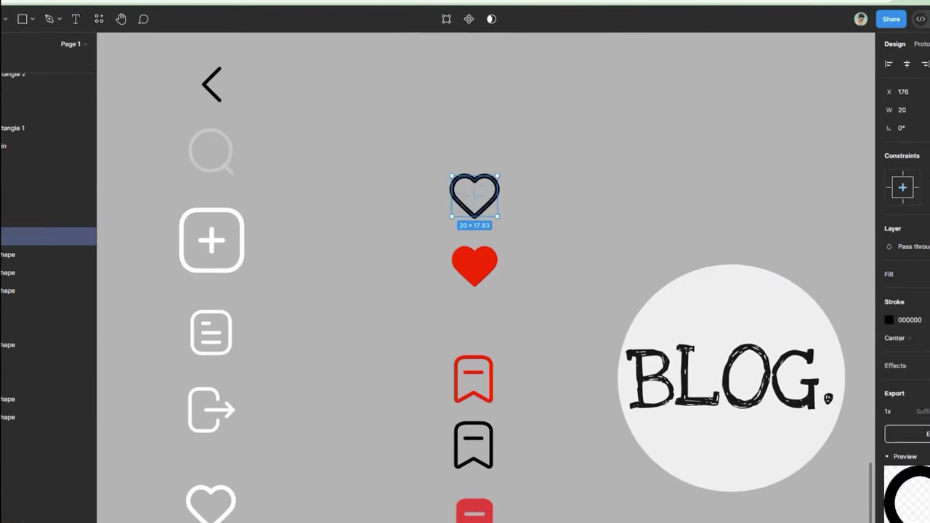
click(473, 375)
click(726, 378)
scroll(705, 369, down, 5)
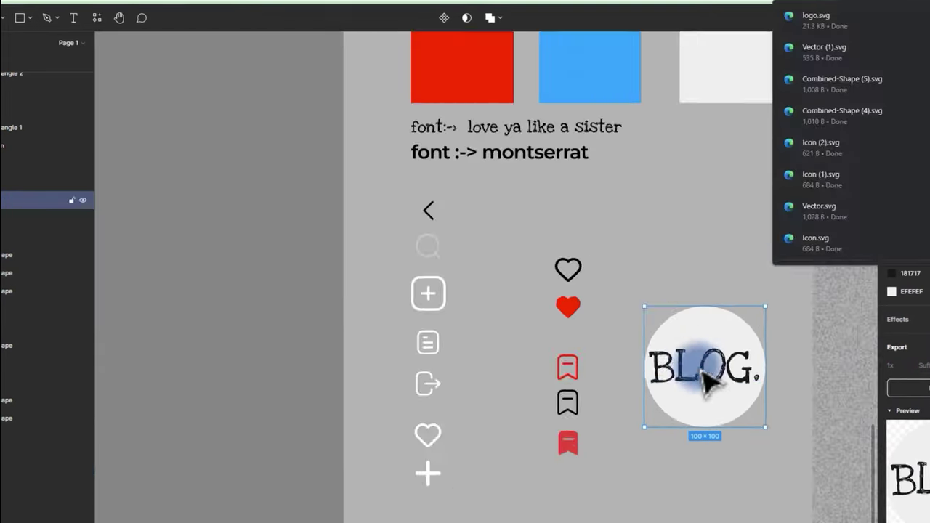
- Select the texture rectangle in the assets frame and export it as an SVG file
click(574, 331)
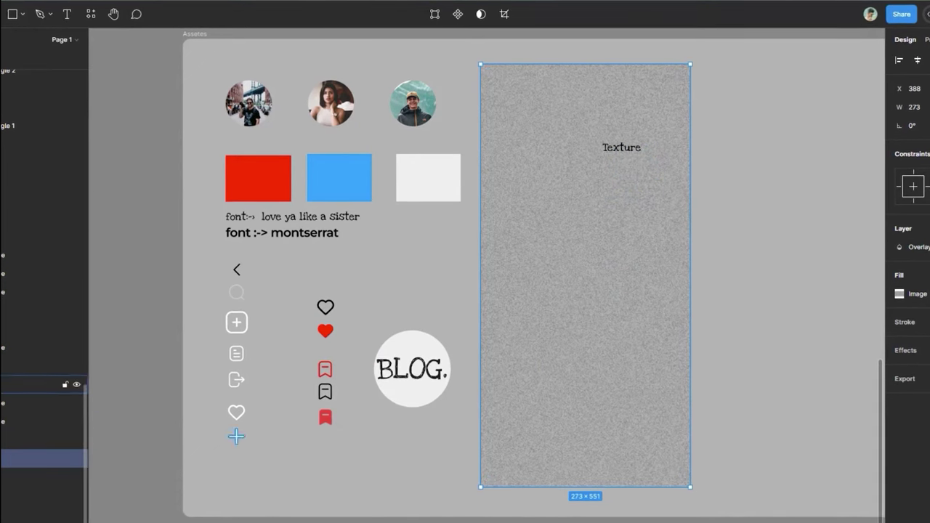
drag(472, 70, 831, 453)
click(625, 149)
click(648, 185)
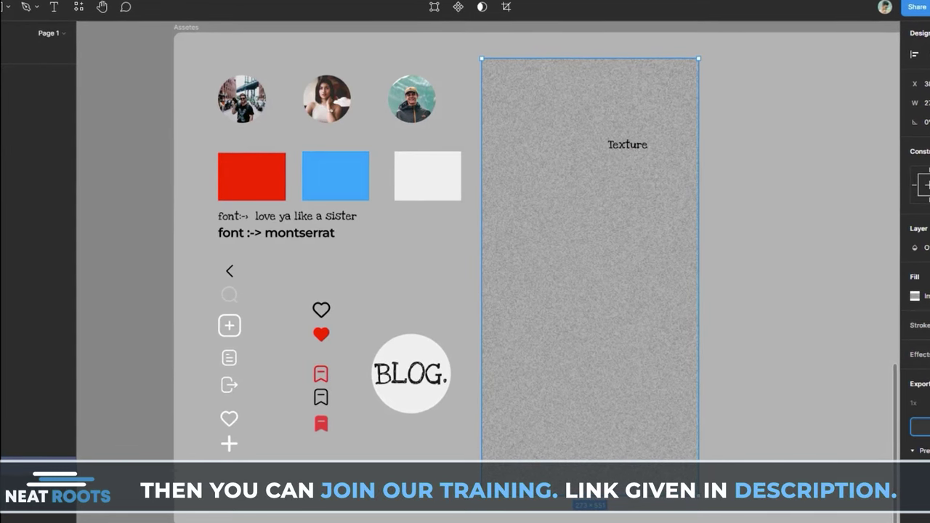
click(908, 401)
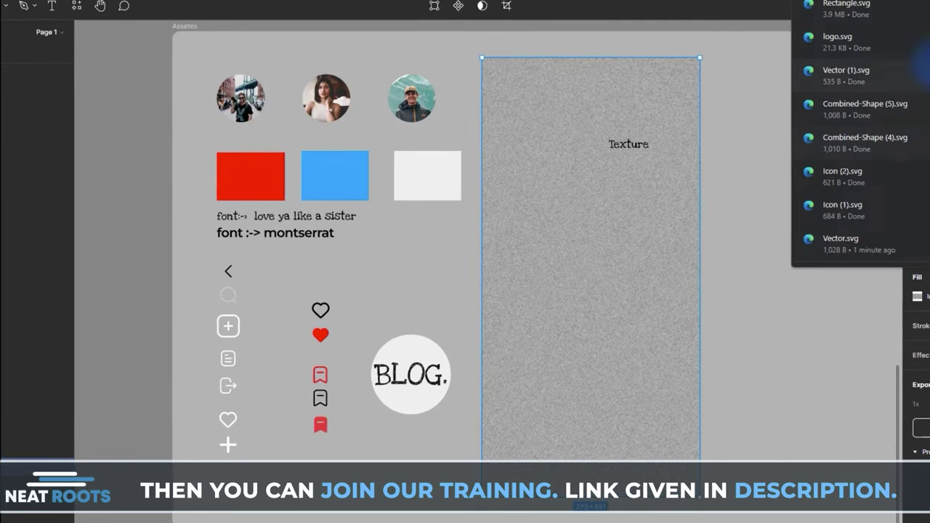